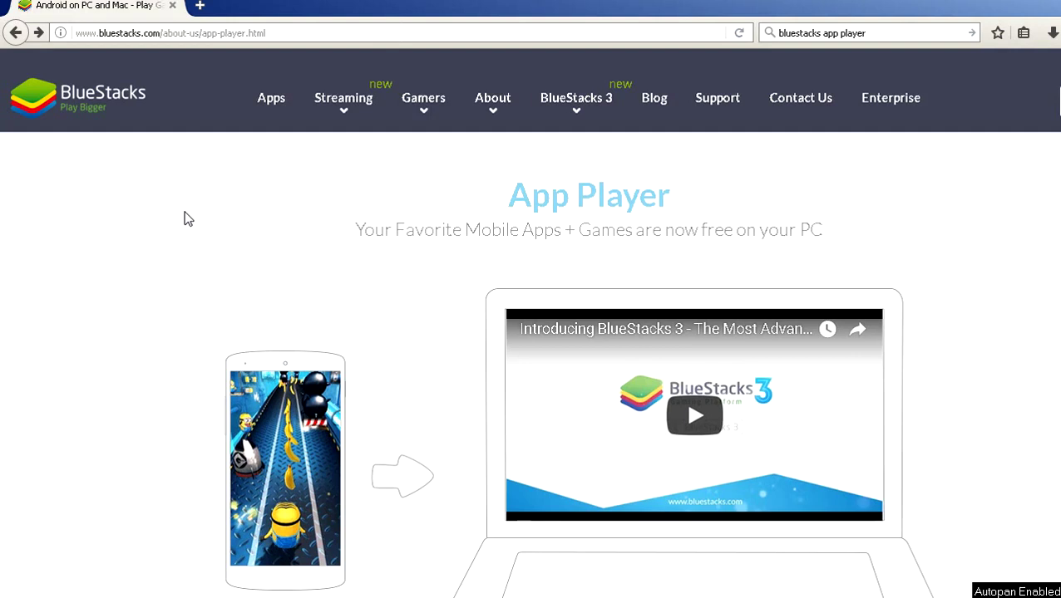
Request the App Player download from the BlueStacks page and dismiss the offer to save the installer.
{"action": "scroll", "coordinate": [184, 218], "scroll_direction": "down", "scroll_amount": 5}
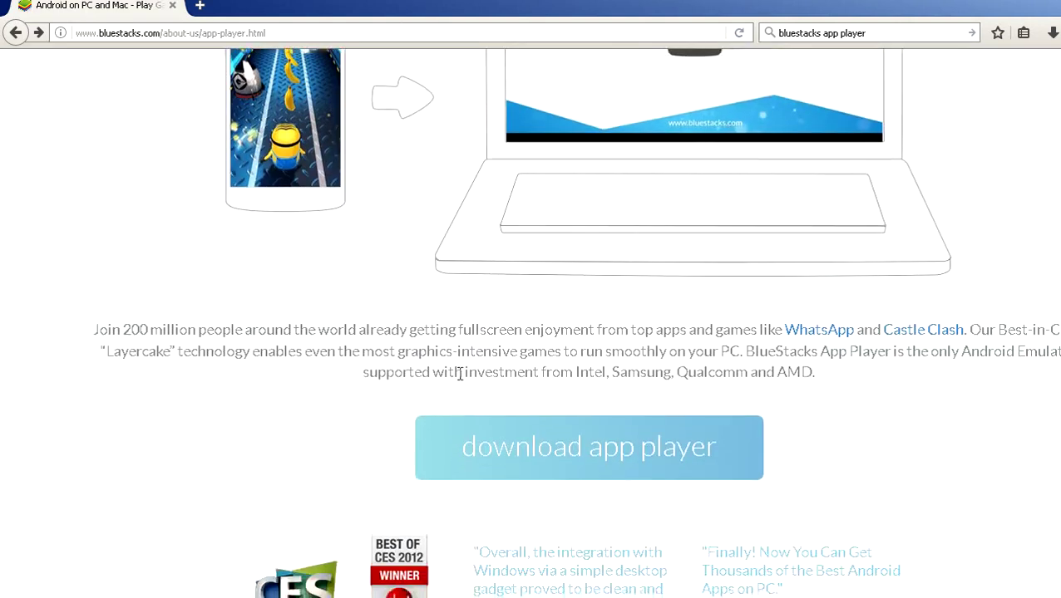
{"action": "left_click", "coordinate": [611, 466]}
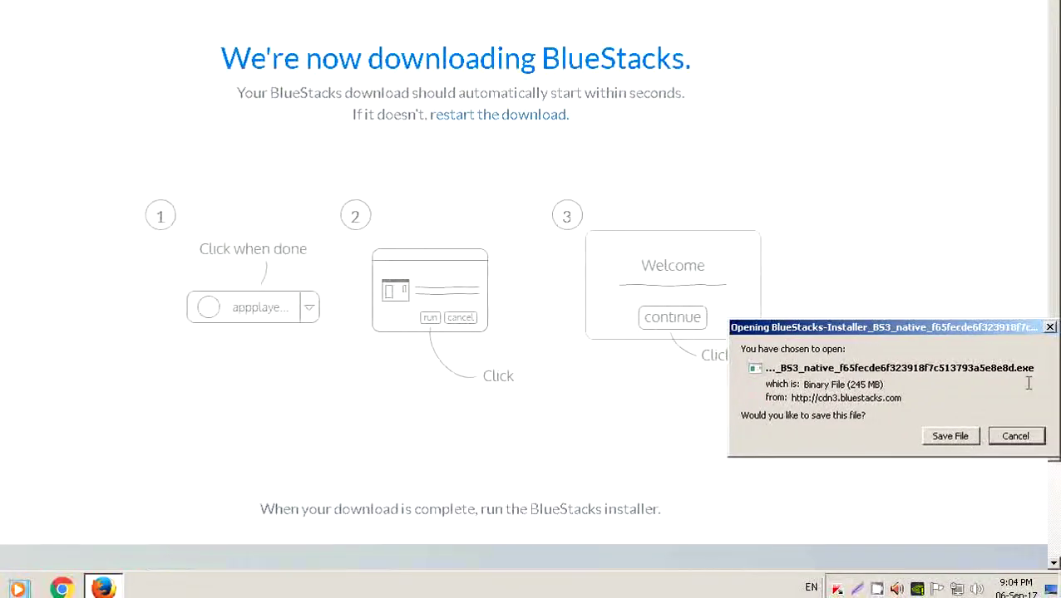
{"action": "left_click", "coordinate": [1049, 328]}
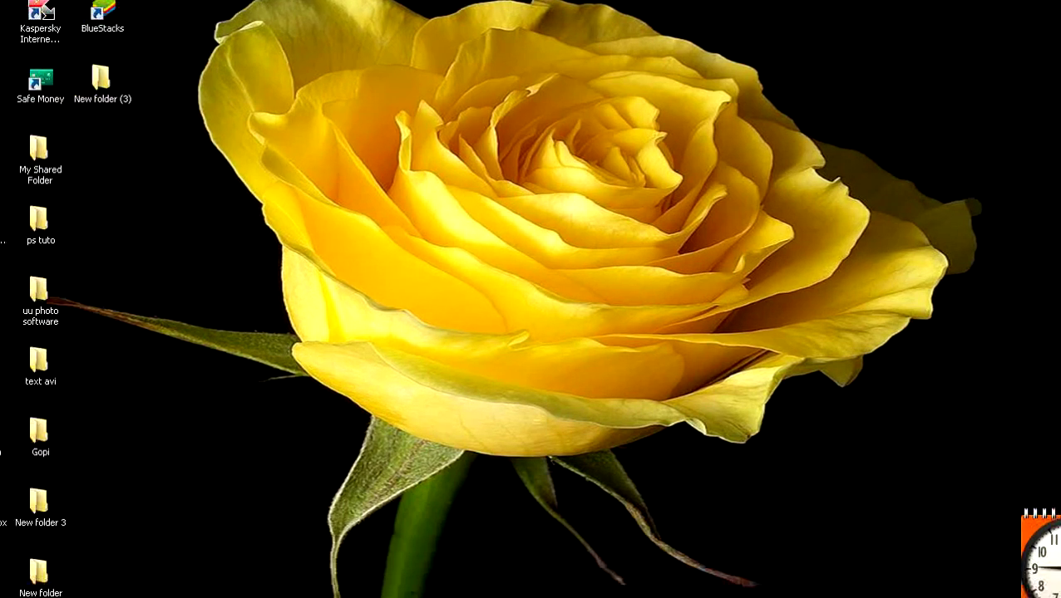
Open the Downloads folder, check the actions available for the BlueStacks installer file, and close the folder.
{"action": "key", "text": "super"}
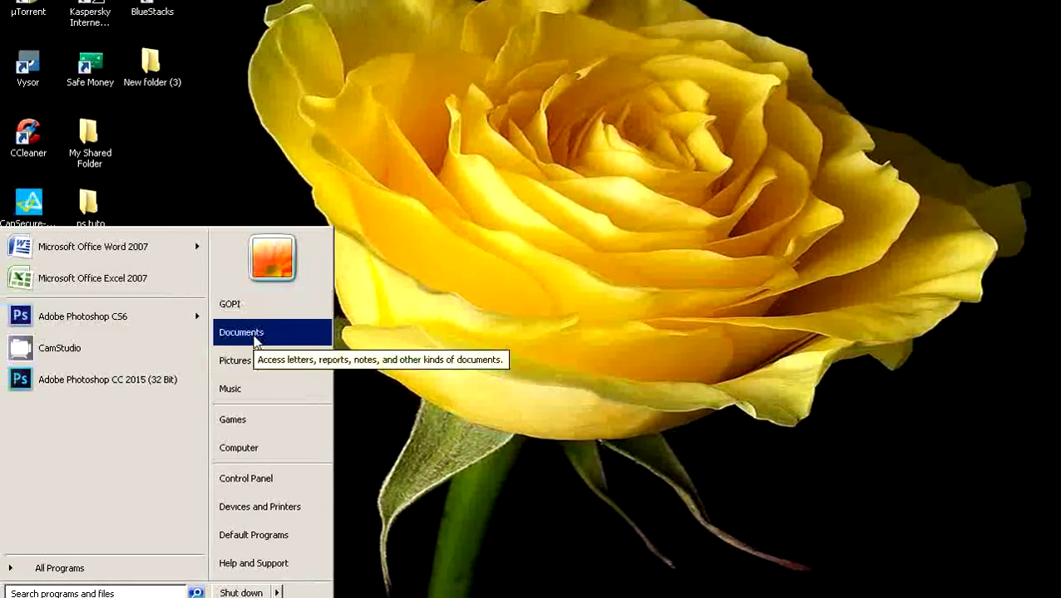
{"action": "left_click", "coordinate": [200, 368]}
{"action": "left_click", "coordinate": [416, 50]}
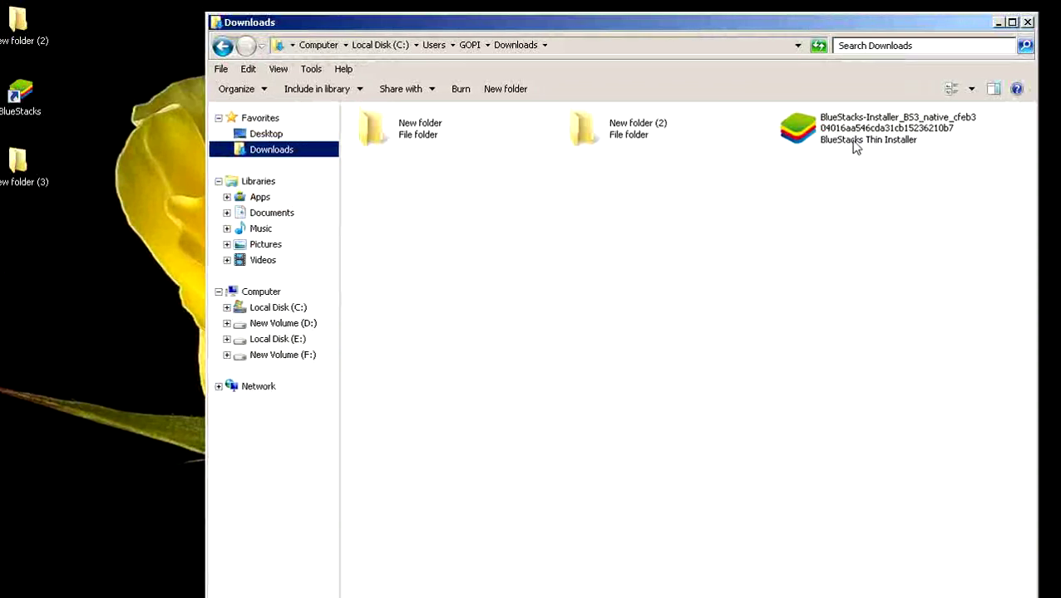
{"action": "left_click", "coordinate": [857, 144]}
{"action": "right_click", "coordinate": [856, 144]}
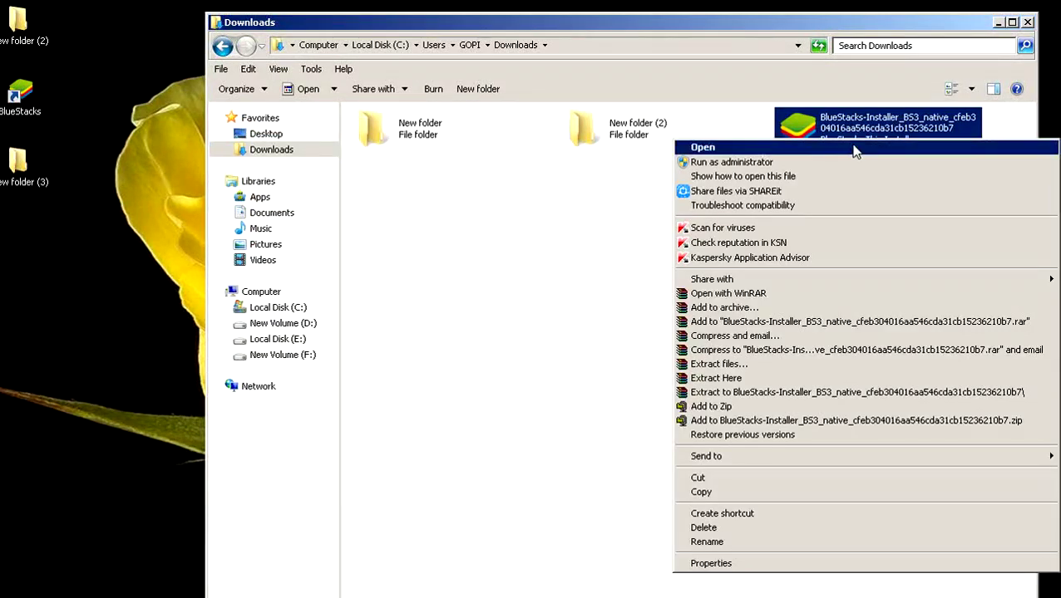
{"action": "left_click", "coordinate": [615, 264]}
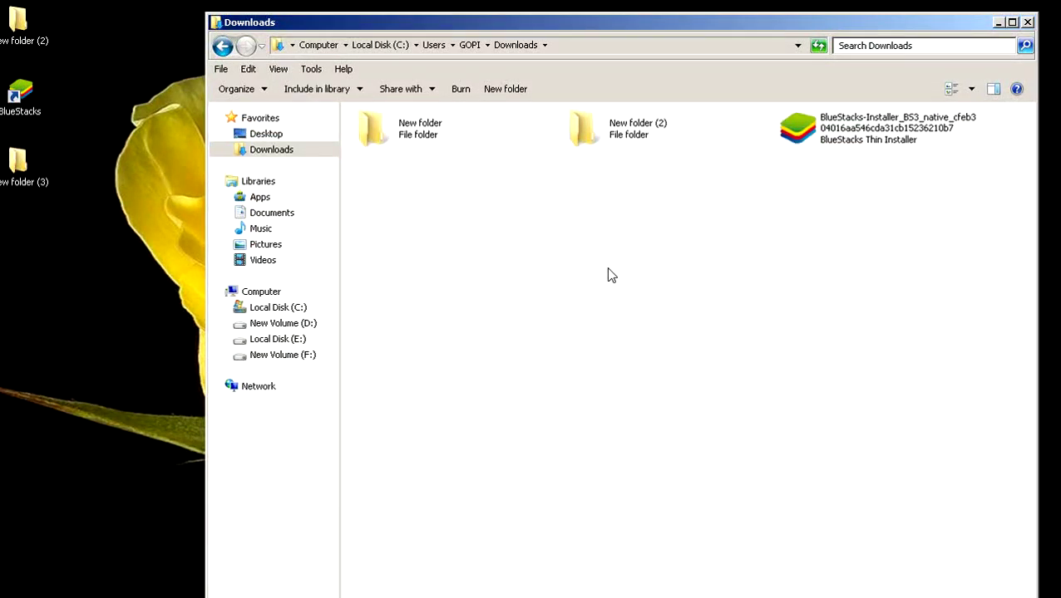
{"action": "left_click", "coordinate": [1027, 23]}
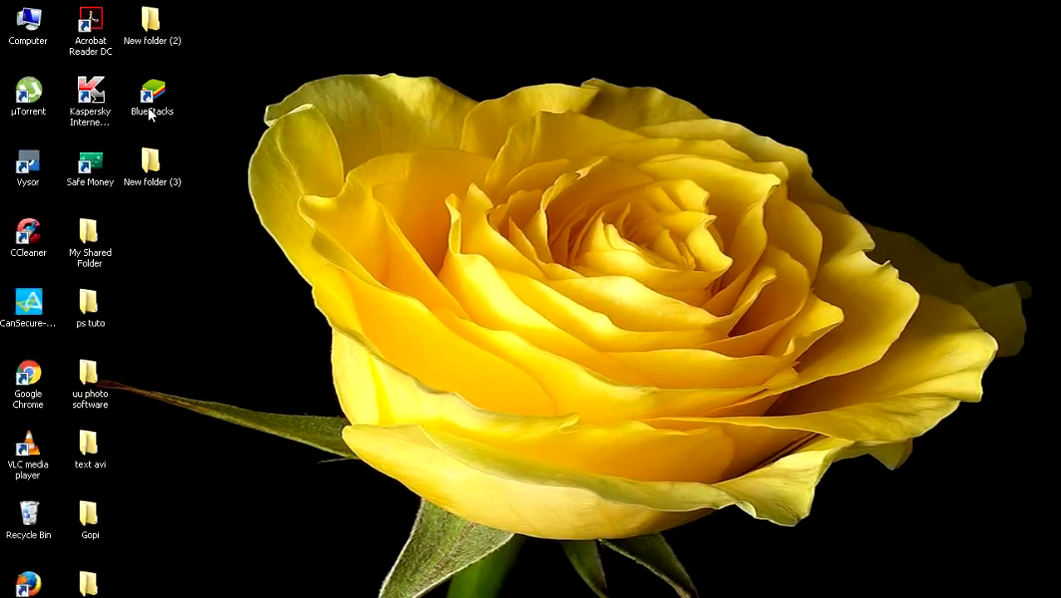
Launch BlueStacks from its desktop shortcut.
{"action": "left_click", "coordinate": [155, 111]}
{"action": "left_click", "coordinate": [156, 110]}
{"action": "key", "text": "Escape"}
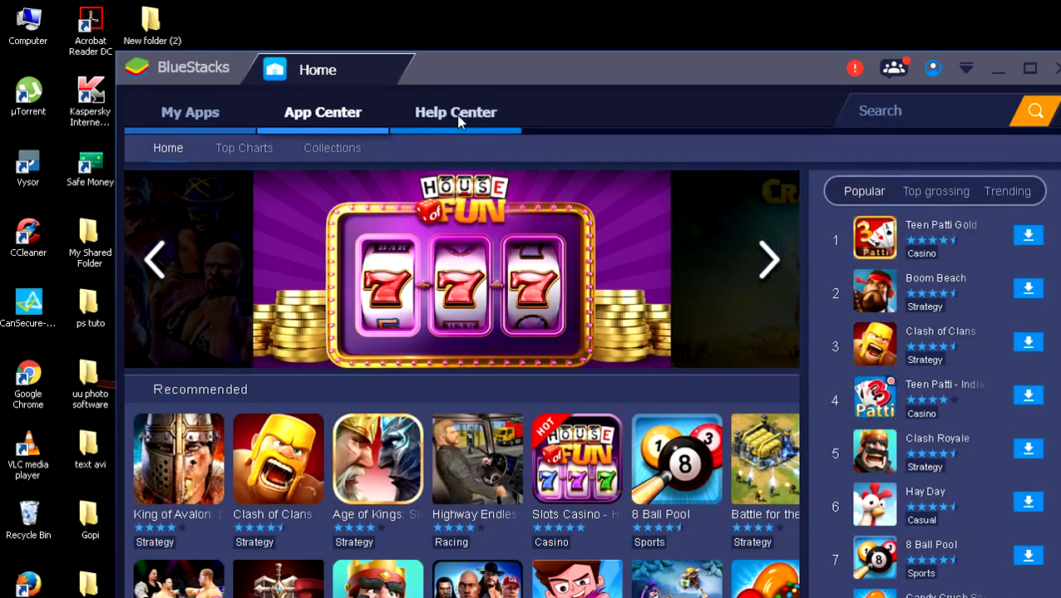
Open the Help Center and look through its getting started, popular, troubleshooting and subscription articles.
{"action": "left_click", "coordinate": [457, 117]}
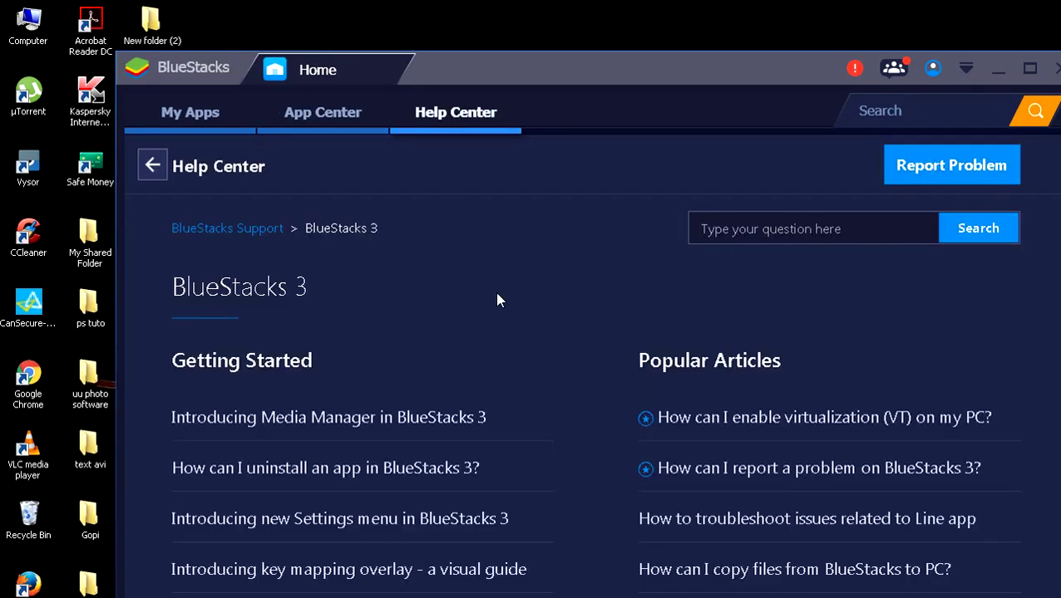
{"action": "scroll", "coordinate": [497, 300], "scroll_direction": "down", "scroll_amount": 5}
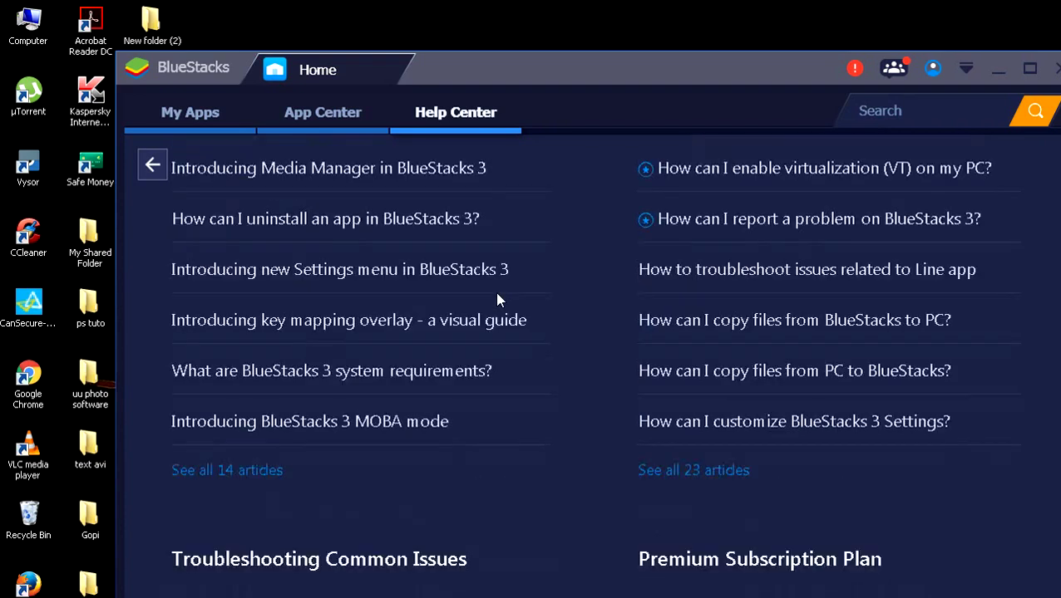
{"action": "scroll", "coordinate": [497, 300], "scroll_direction": "down", "scroll_amount": 1}
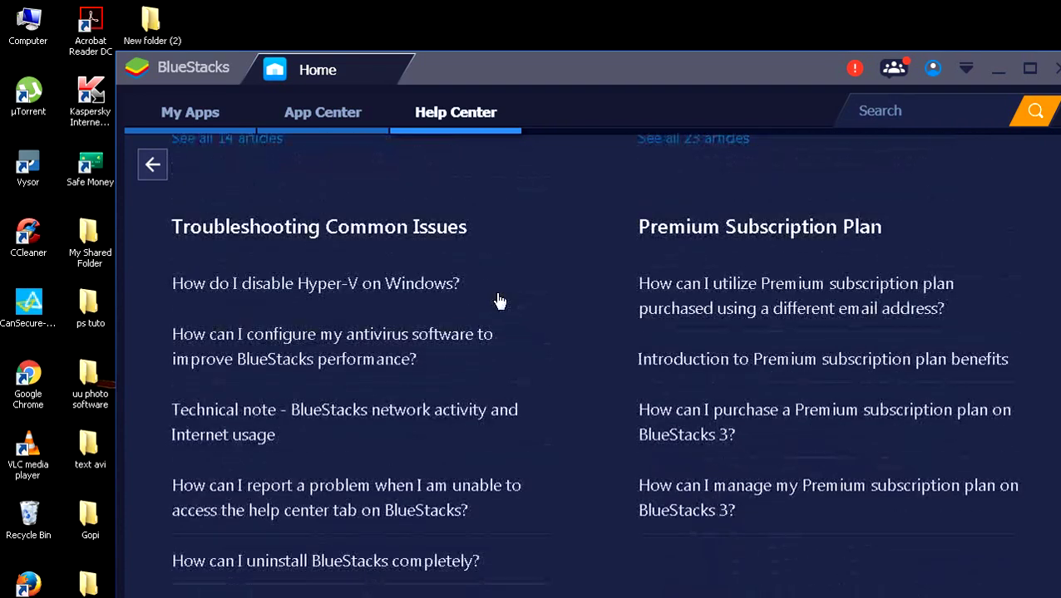
{"action": "scroll", "coordinate": [497, 300], "scroll_direction": "up", "scroll_amount": 1}
{"action": "scroll", "coordinate": [497, 300], "scroll_direction": "up", "scroll_amount": 2}
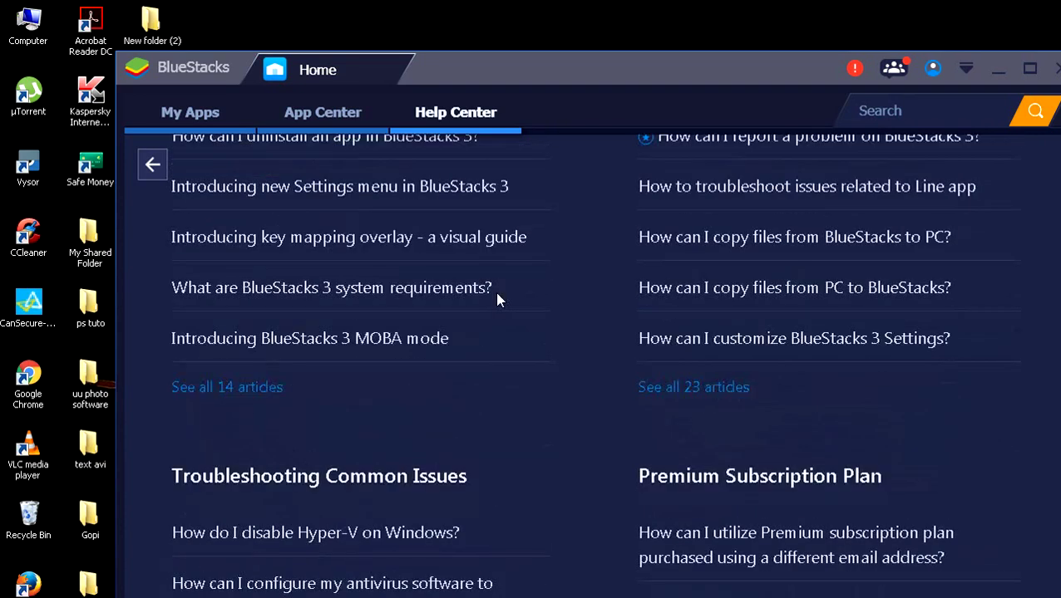
{"action": "scroll", "coordinate": [497, 299], "scroll_direction": "up", "scroll_amount": 2}
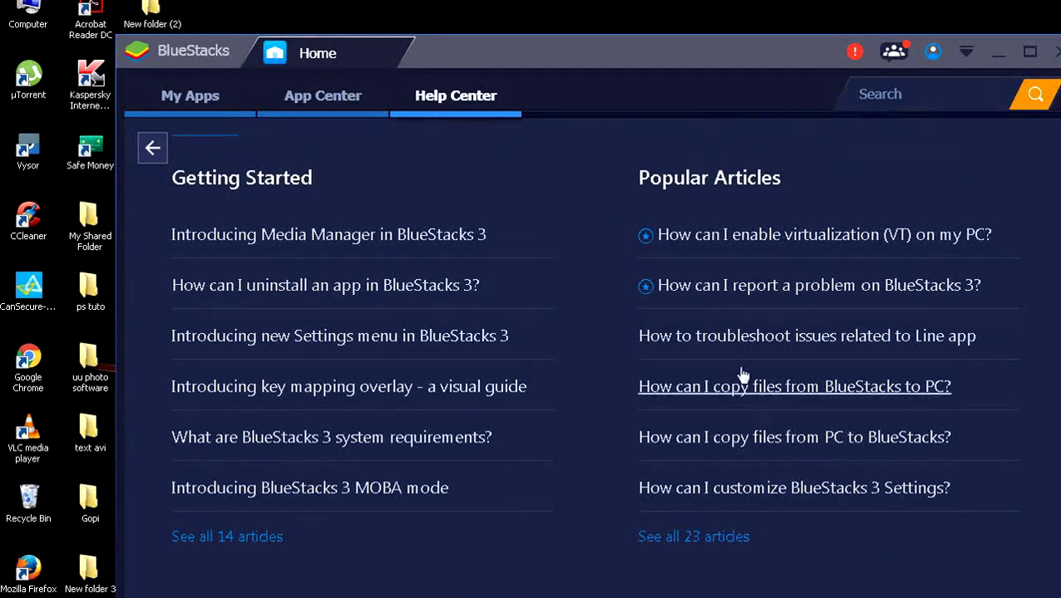
Search the App Center for "snapseed" and browse the listed, similar and related apps.
{"action": "left_click", "coordinate": [331, 124]}
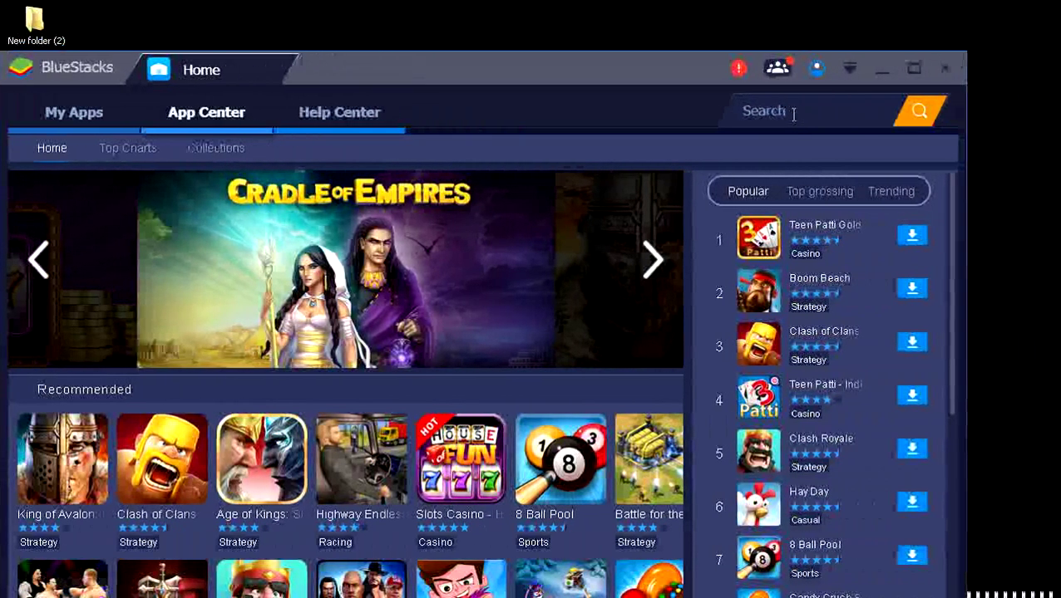
{"action": "left_click", "coordinate": [793, 115]}
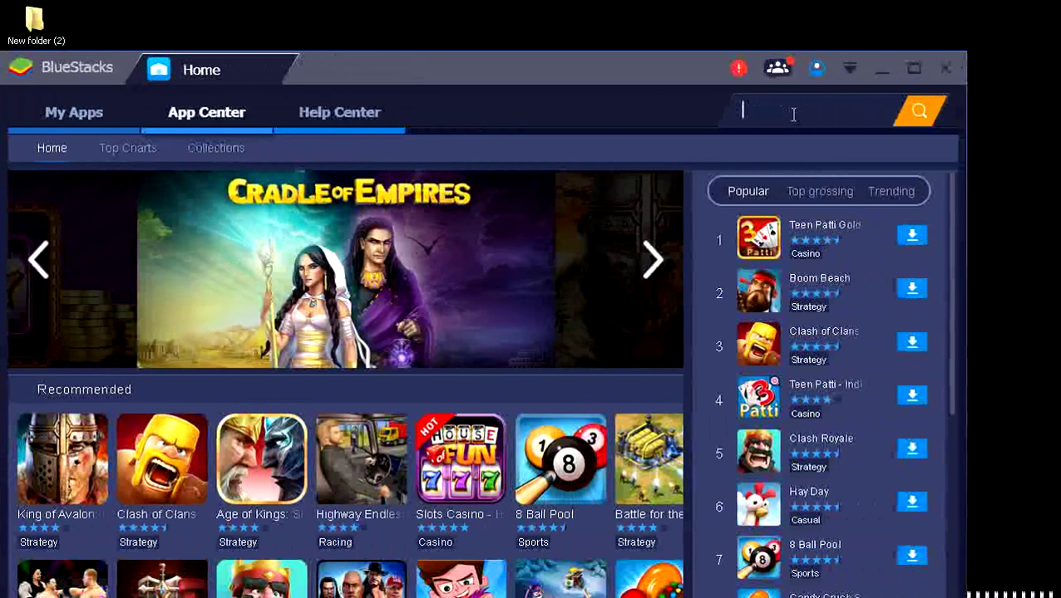
{"action": "type", "text": "snapseed"}
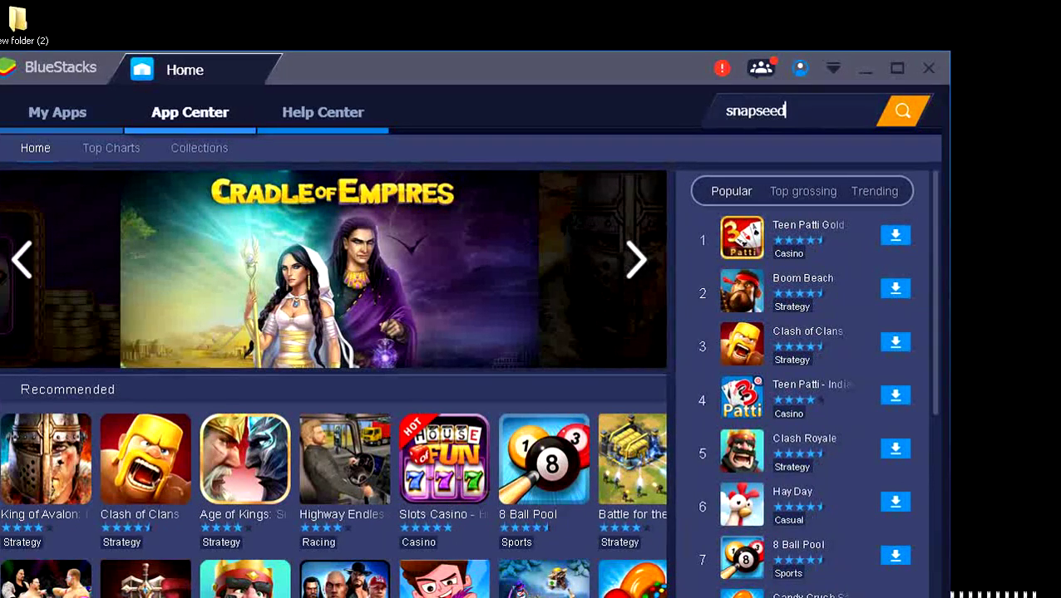
{"action": "left_click", "coordinate": [916, 119]}
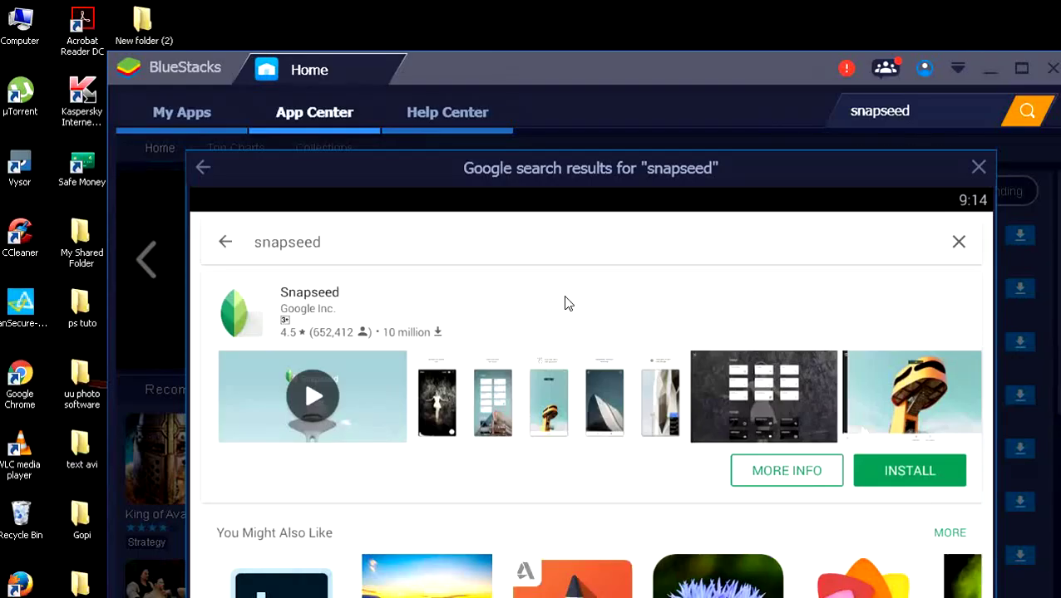
{"action": "scroll", "coordinate": [566, 306], "scroll_direction": "down", "scroll_amount": 5}
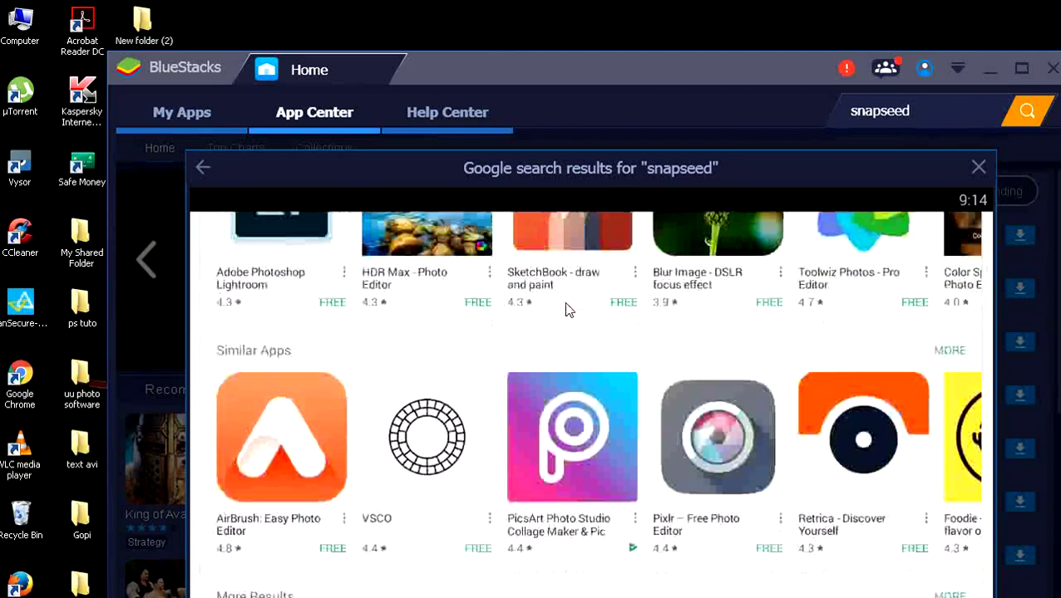
{"action": "scroll", "coordinate": [565, 309], "scroll_direction": "down", "scroll_amount": 5}
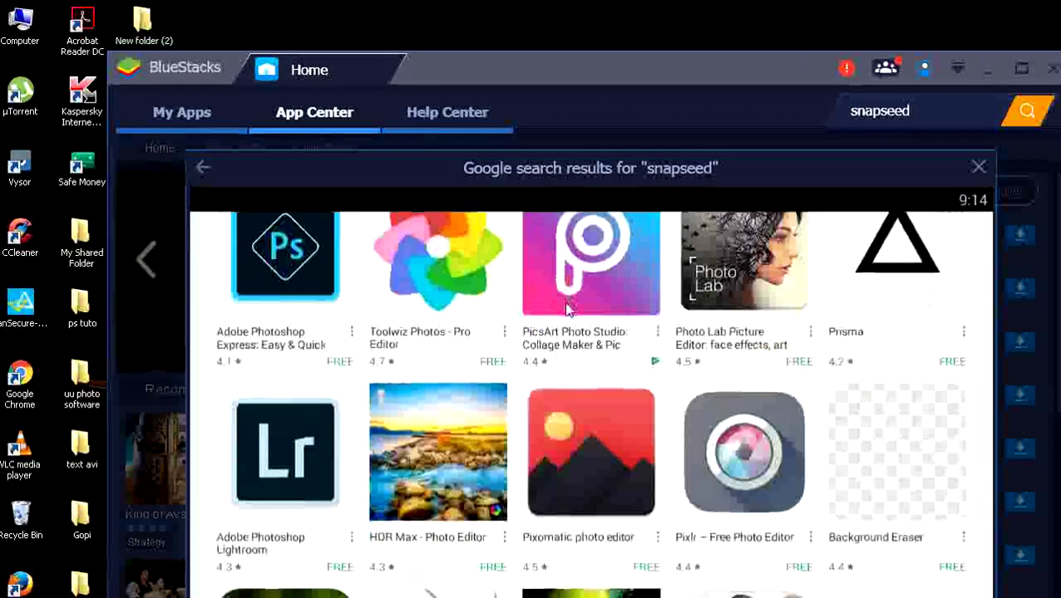
{"action": "scroll", "coordinate": [565, 309], "scroll_direction": "down", "scroll_amount": 2}
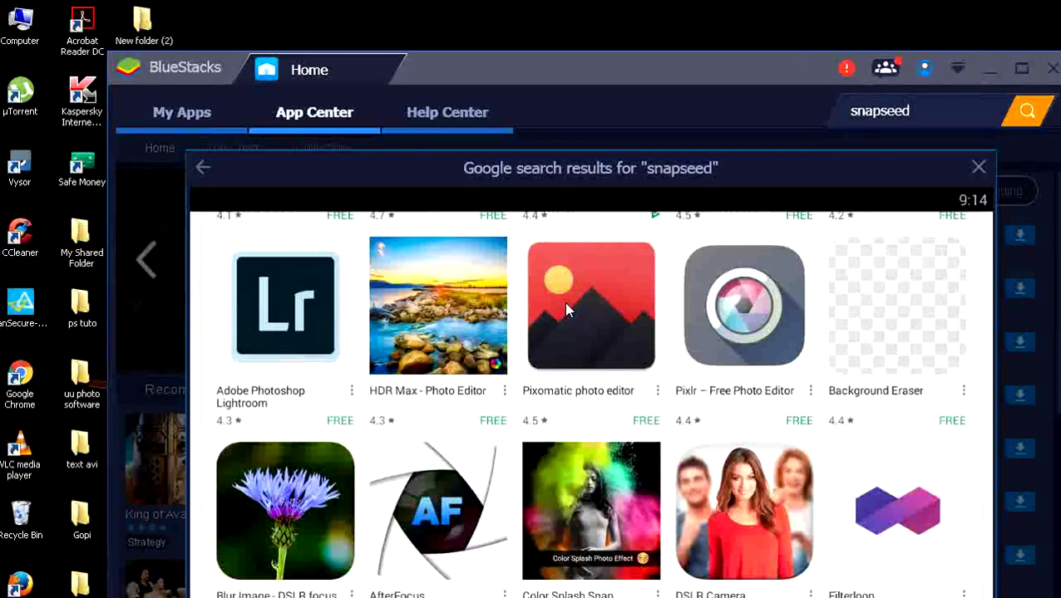
{"action": "scroll", "coordinate": [565, 309], "scroll_direction": "up", "scroll_amount": 10}
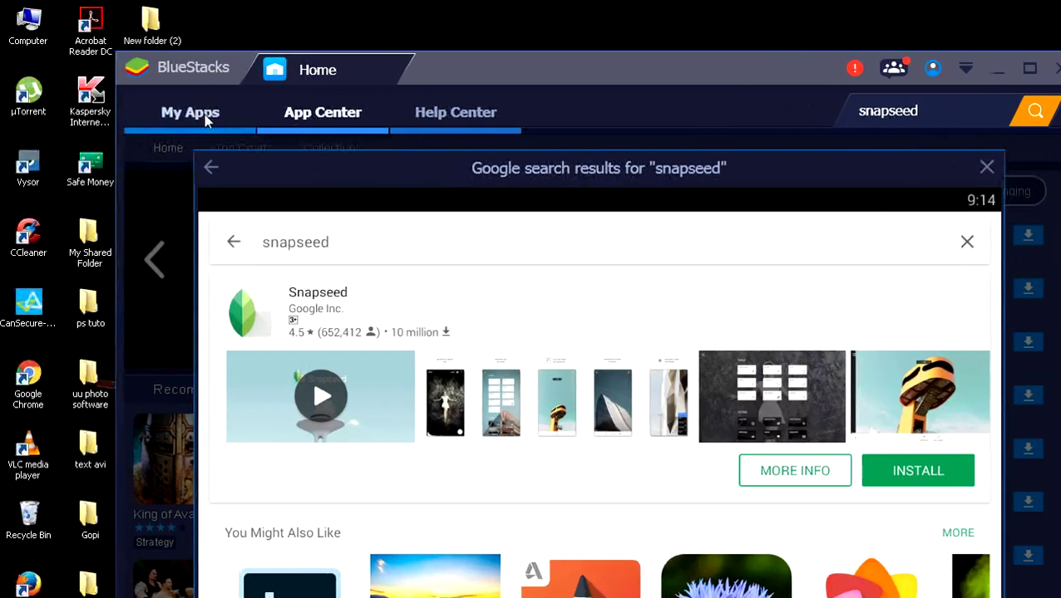
Open Settings from the System app folder in My Apps and look through its device, personal and account options.
{"action": "left_click", "coordinate": [208, 120]}
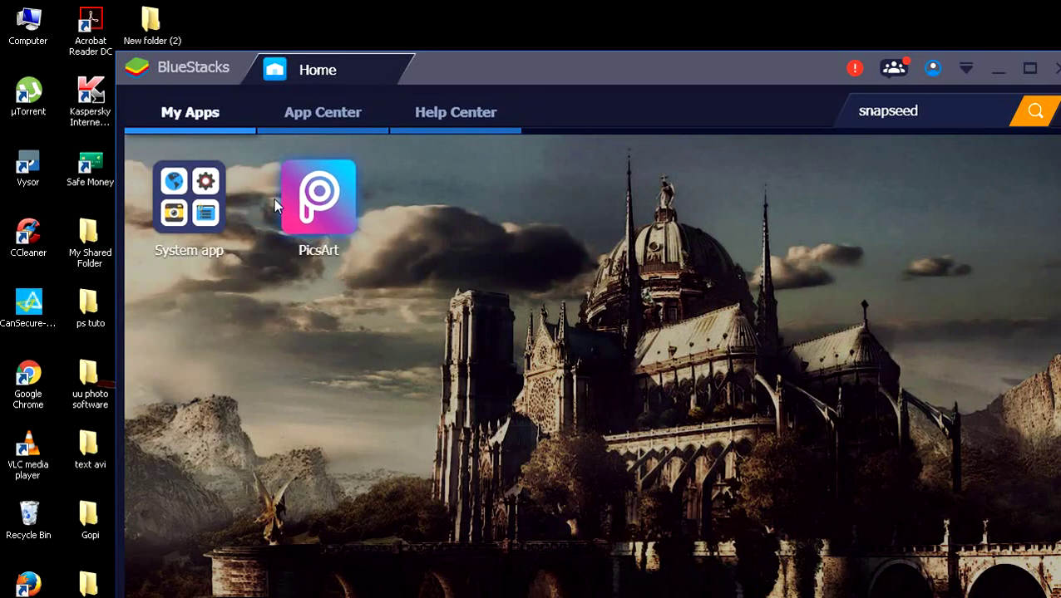
{"action": "left_click", "coordinate": [206, 214]}
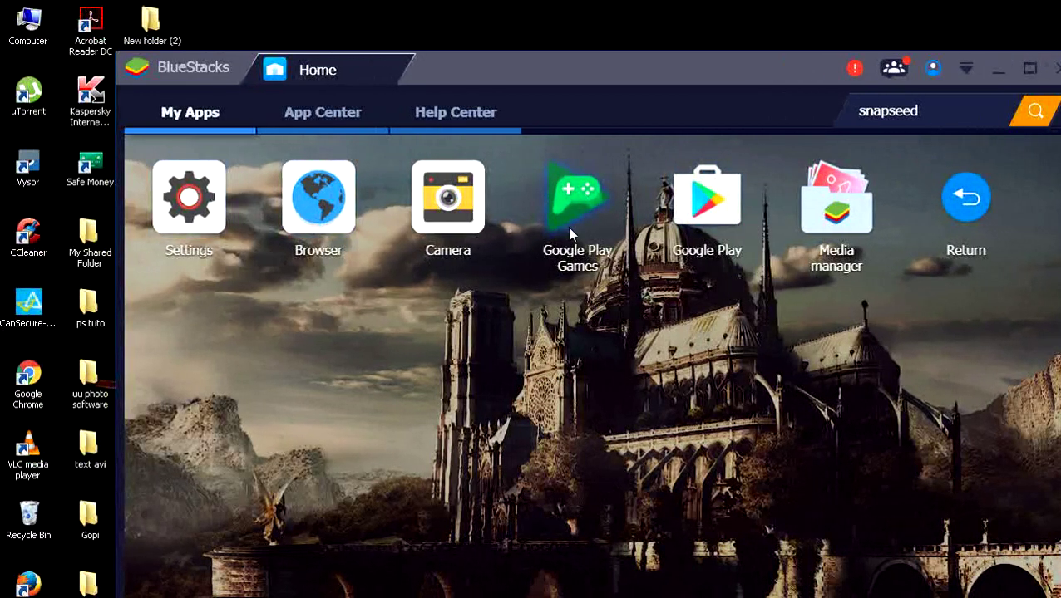
{"action": "left_click", "coordinate": [185, 206]}
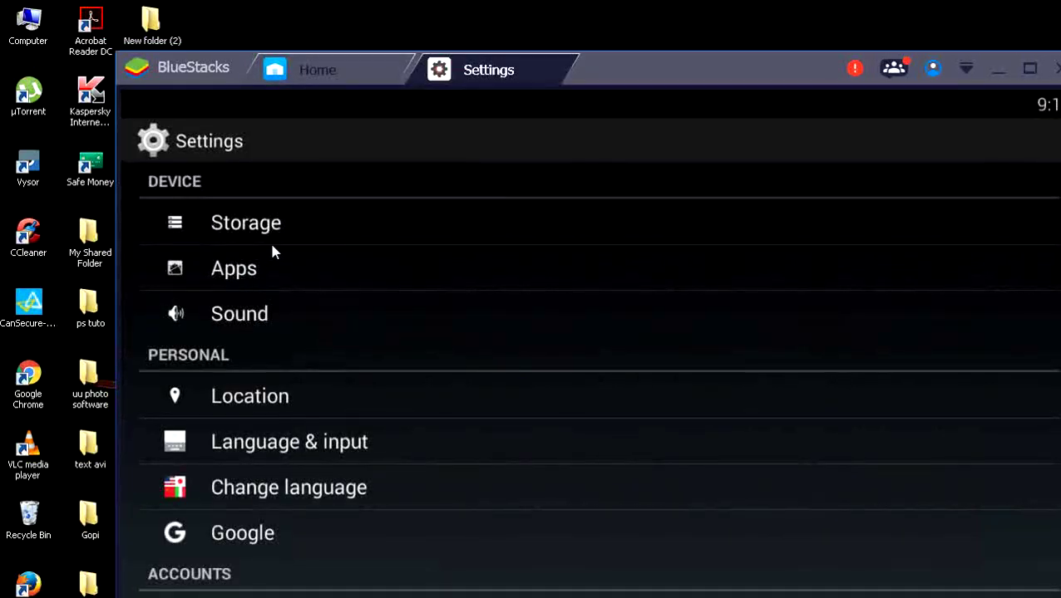
{"action": "scroll", "coordinate": [272, 249], "scroll_direction": "down", "scroll_amount": 5}
{"action": "scroll", "coordinate": [273, 249], "scroll_direction": "up", "scroll_amount": 5}
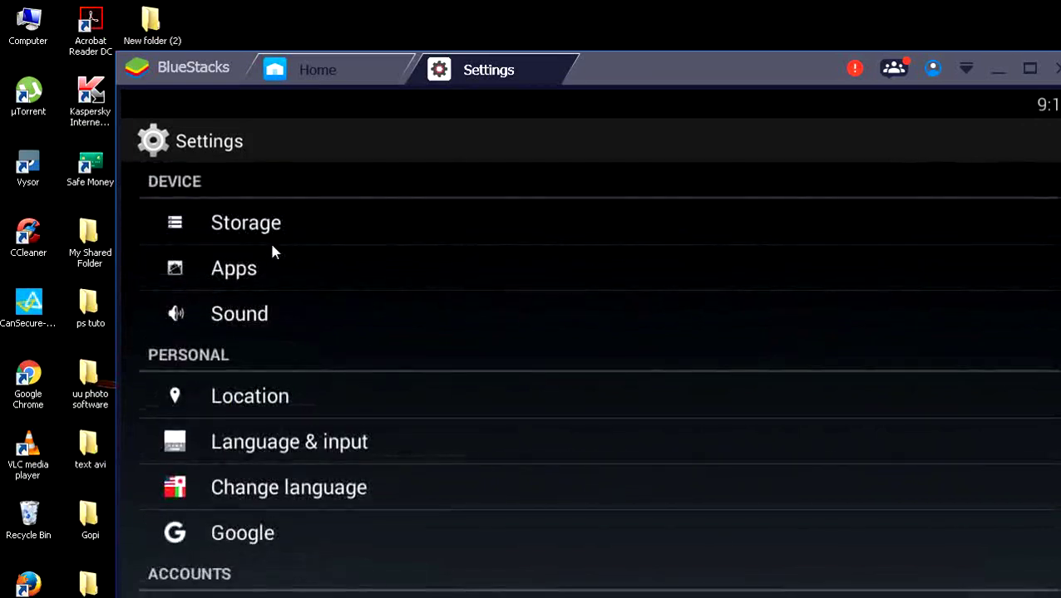
{"action": "scroll", "coordinate": [272, 248], "scroll_direction": "down", "scroll_amount": 4}
{"action": "scroll", "coordinate": [271, 249], "scroll_direction": "up", "scroll_amount": 2}
{"action": "scroll", "coordinate": [272, 248], "scroll_direction": "up", "scroll_amount": 3}
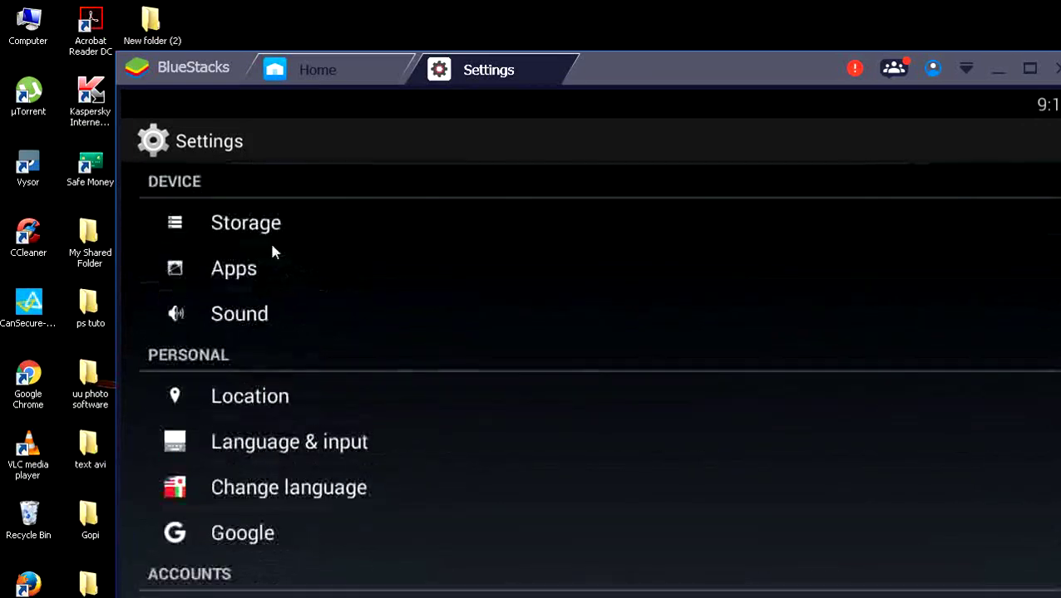
{"action": "left_click", "coordinate": [251, 269]}
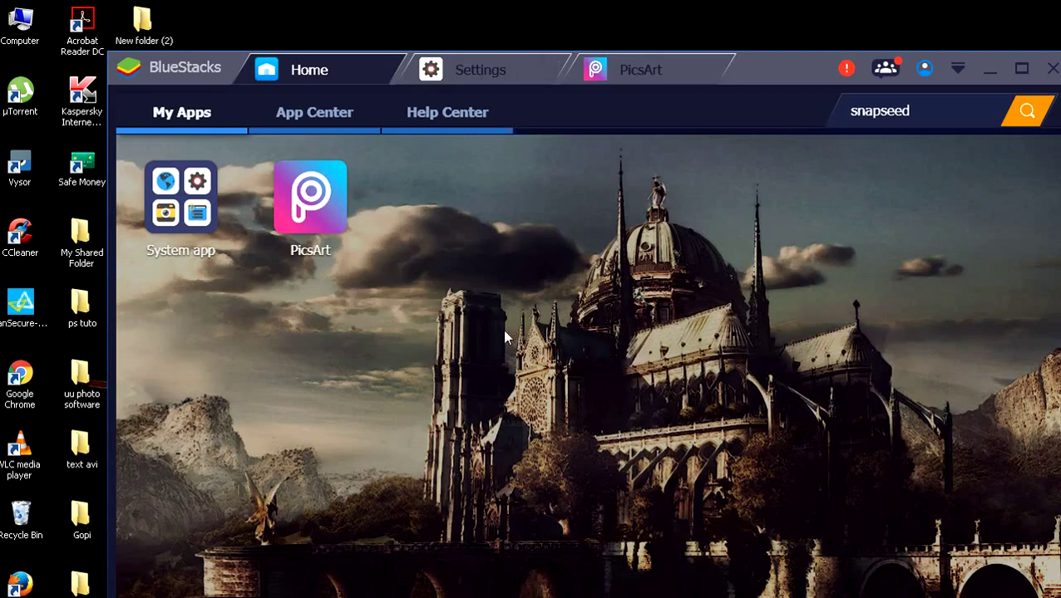
Open PicsArt from My Apps to view its registration screen and return to the BlueStacks home.
{"action": "left_click", "coordinate": [314, 212]}
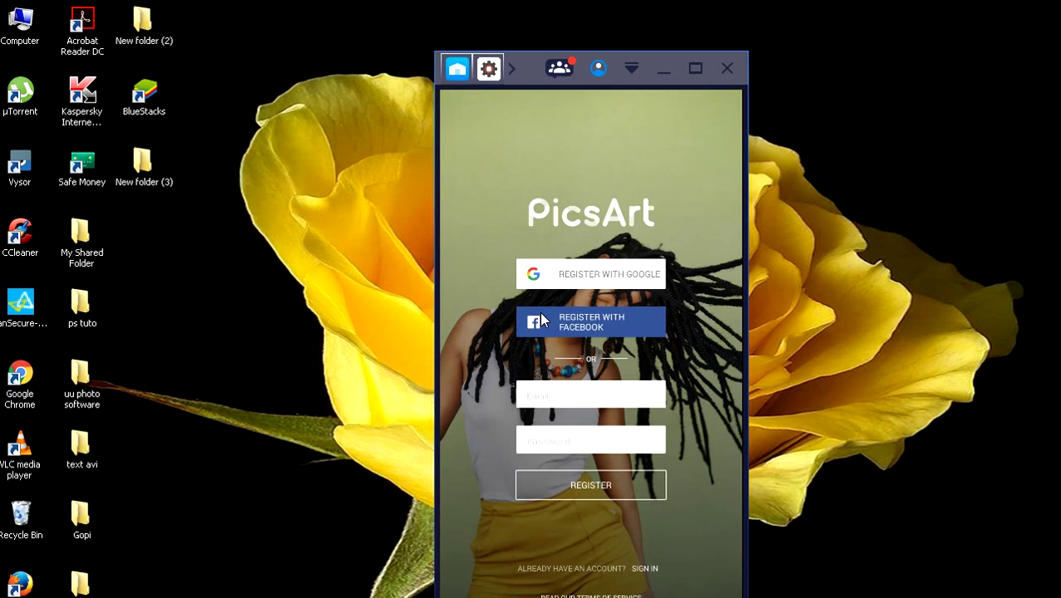
{"action": "left_click", "coordinate": [457, 70]}
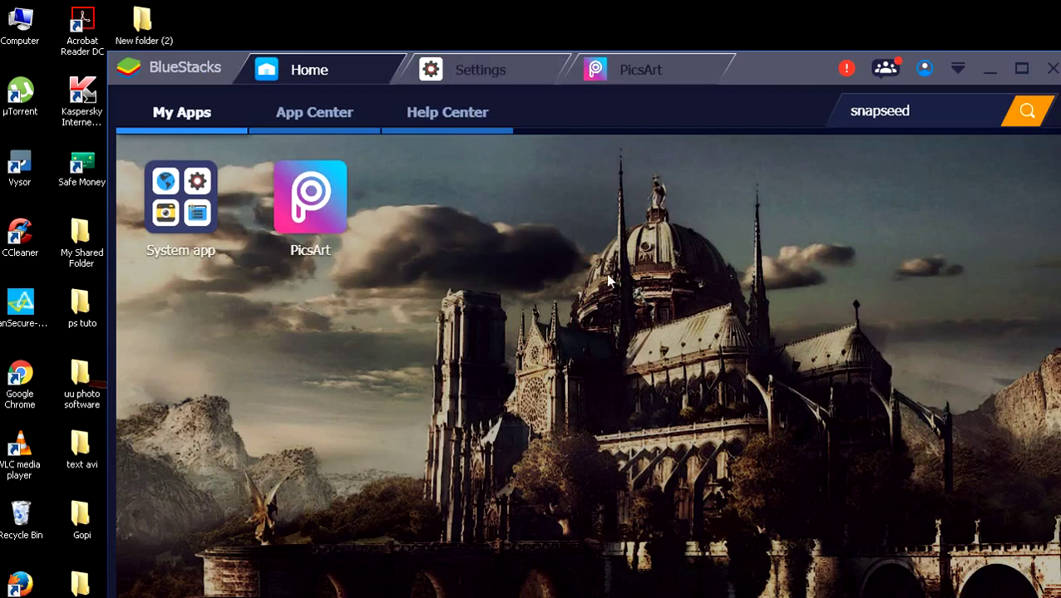